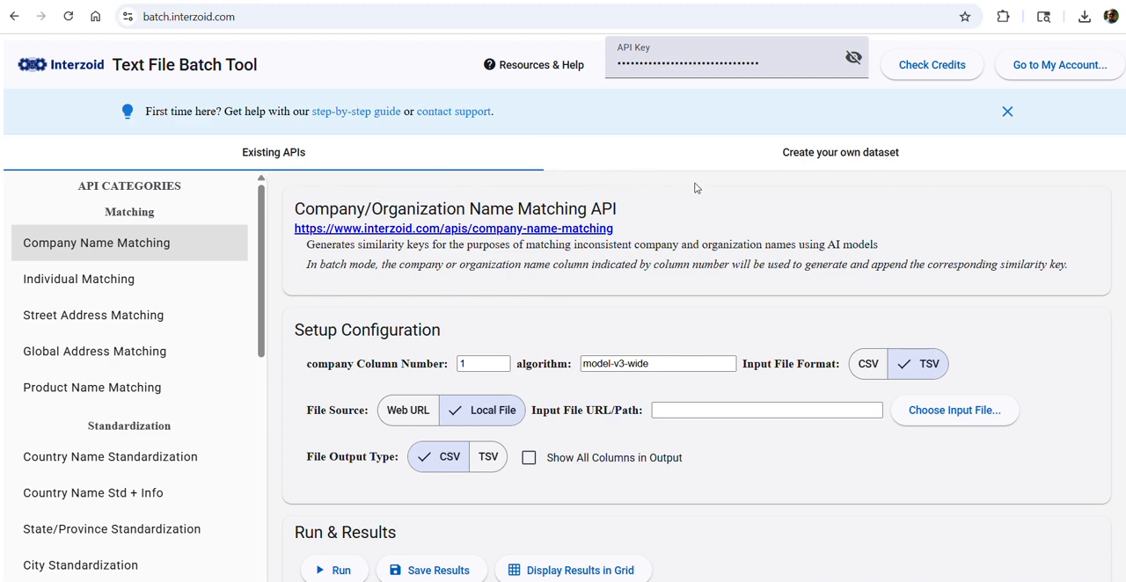
# Open the section for creating a custom dataset and look over the available help resources
pyautogui.click(788, 167)
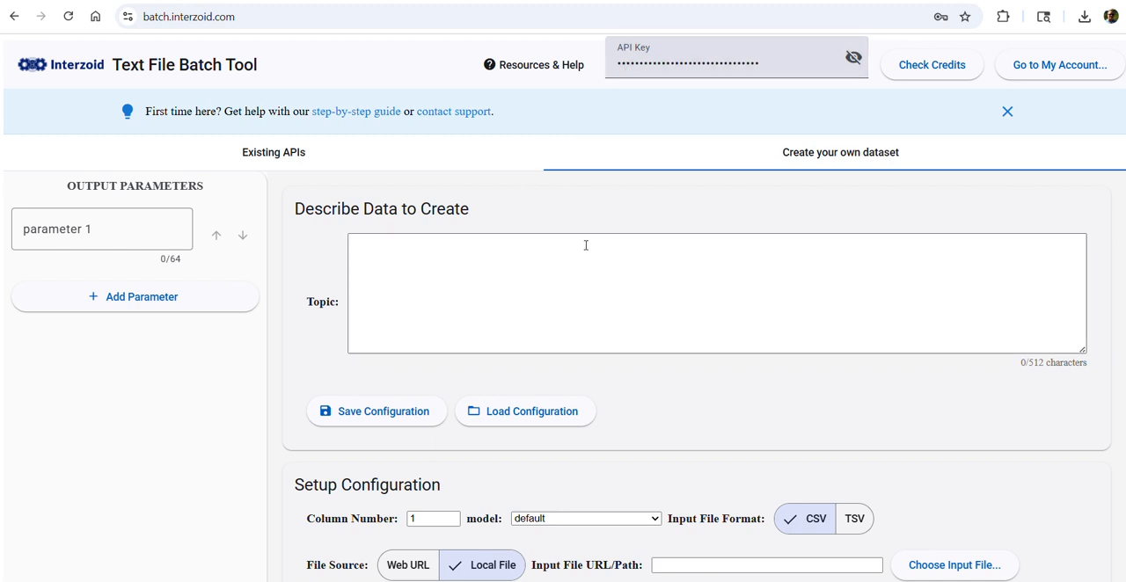
pyautogui.click(535, 65)
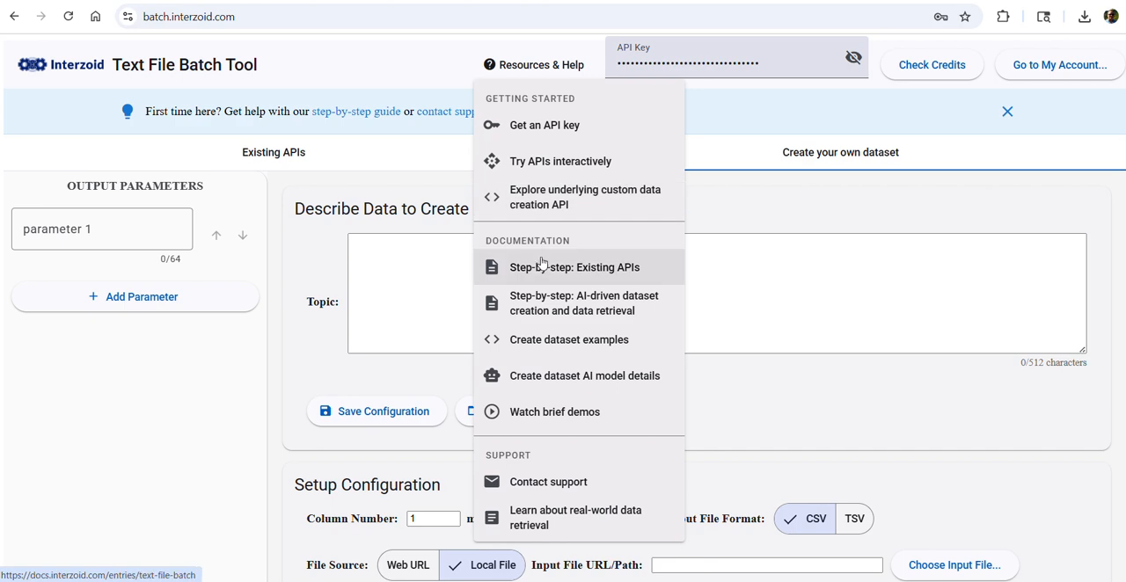
pyautogui.click(411, 293)
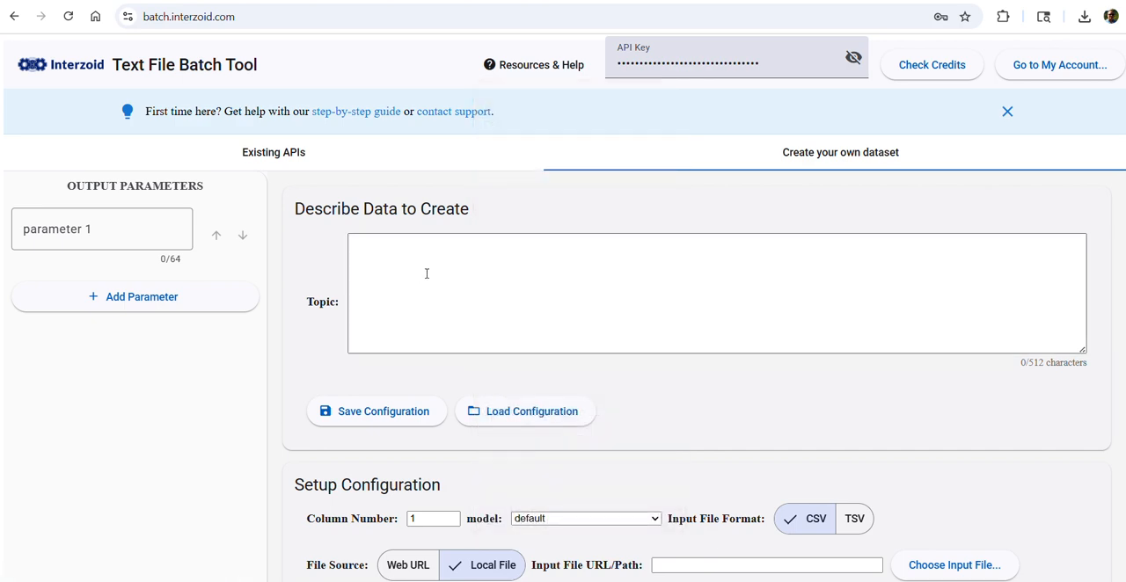
# Load the company-list-data.izbatch configuration from the config folder and review its output parameters
pyautogui.click(508, 410)
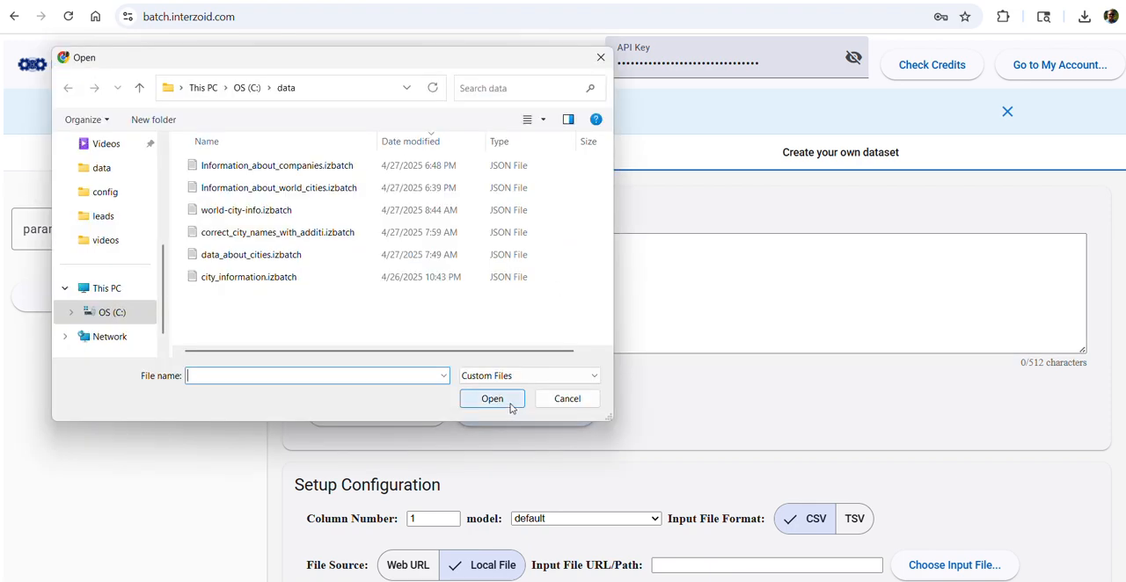
pyautogui.click(122, 200)
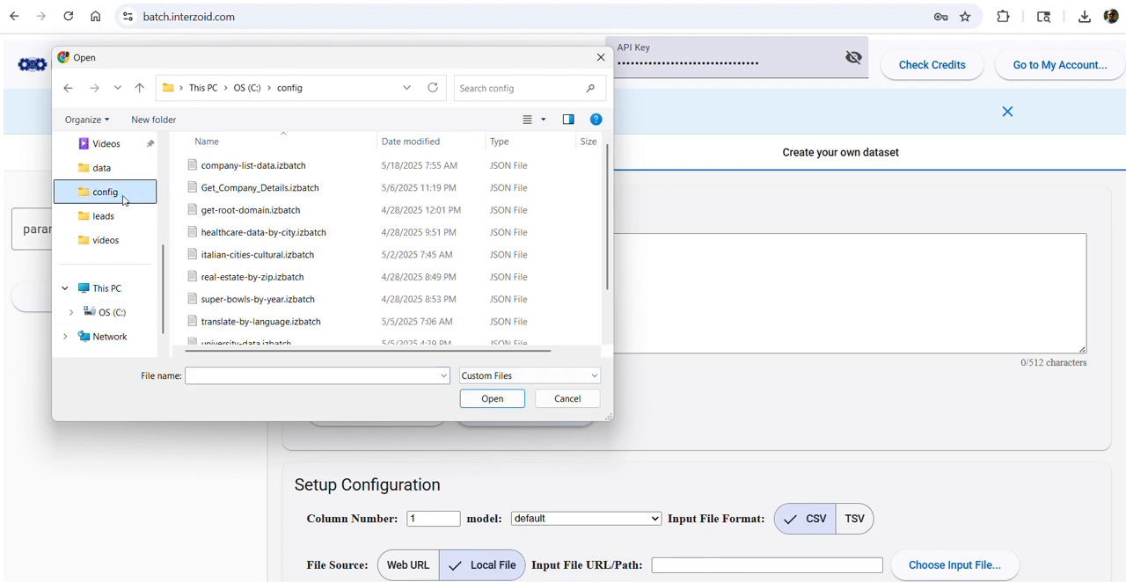
pyautogui.click(233, 166)
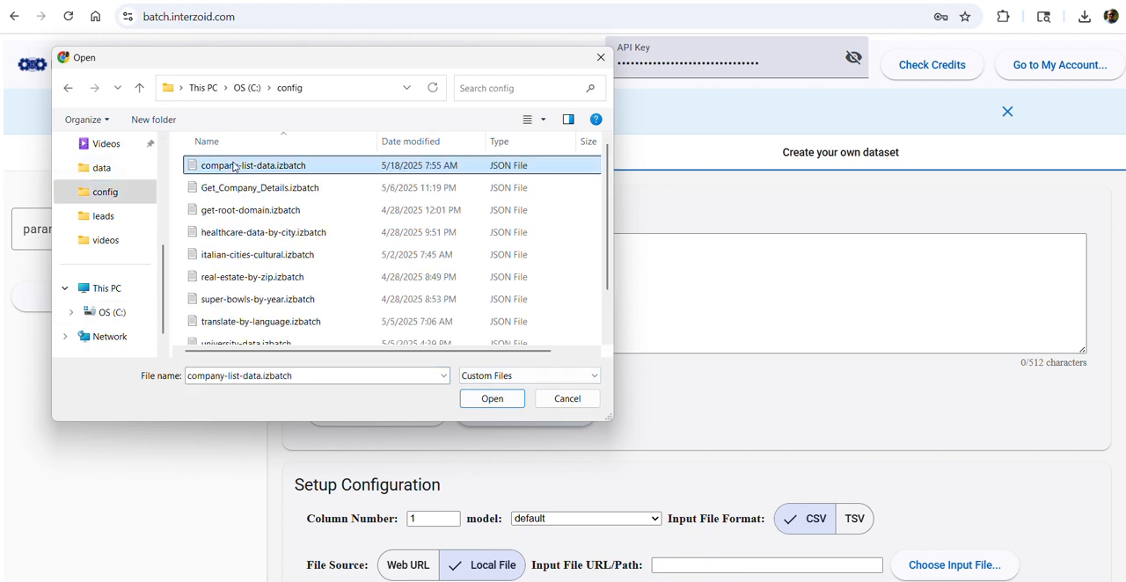
pyautogui.click(492, 400)
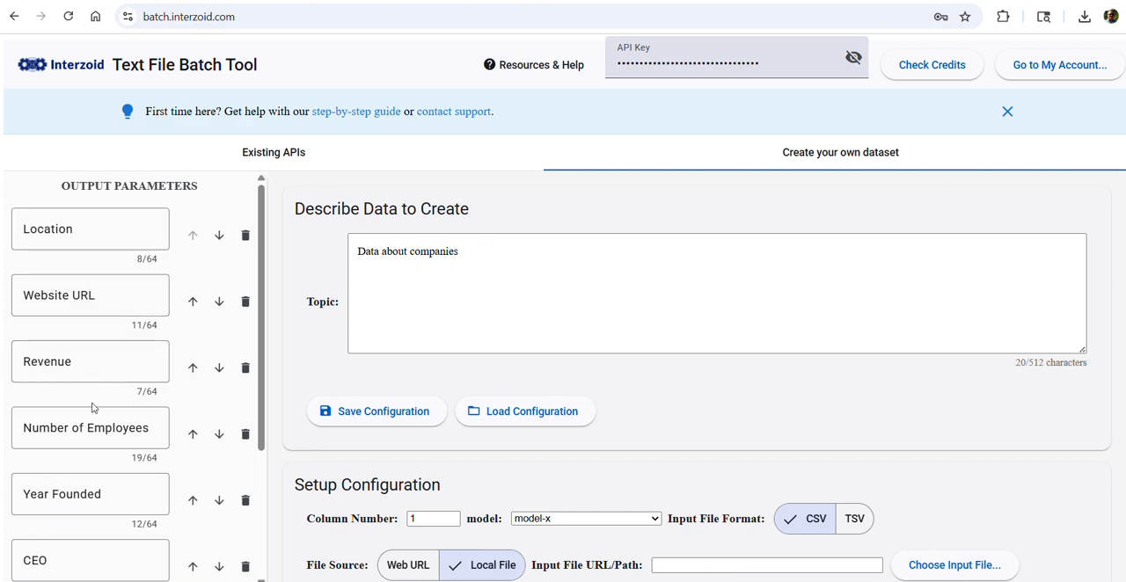
pyautogui.scroll(-1, 97, 422)
pyautogui.scroll(-2, 97, 421)
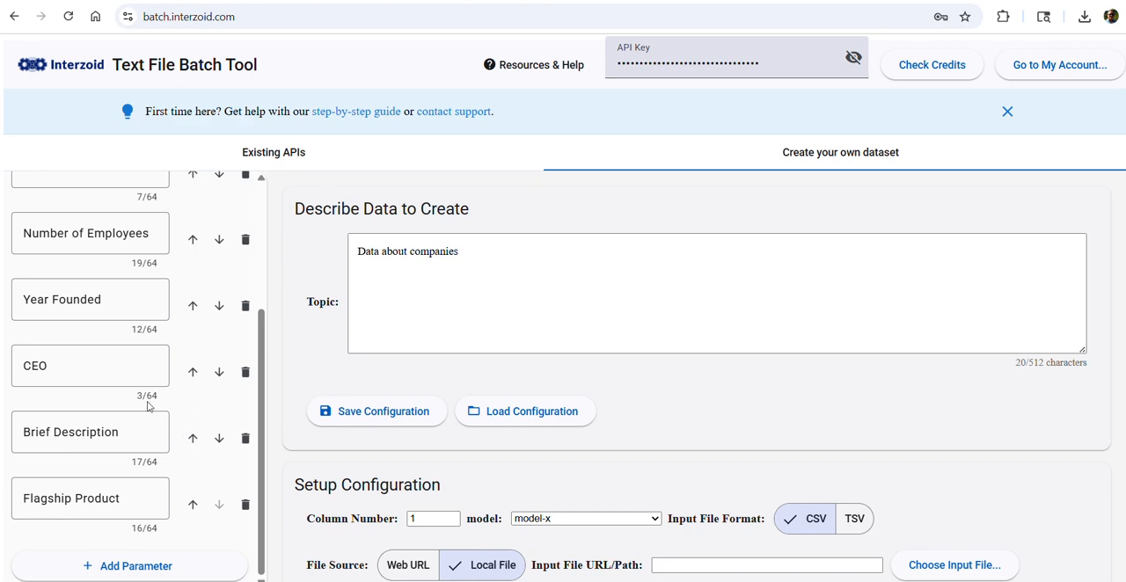
pyautogui.scroll(3, 147, 406)
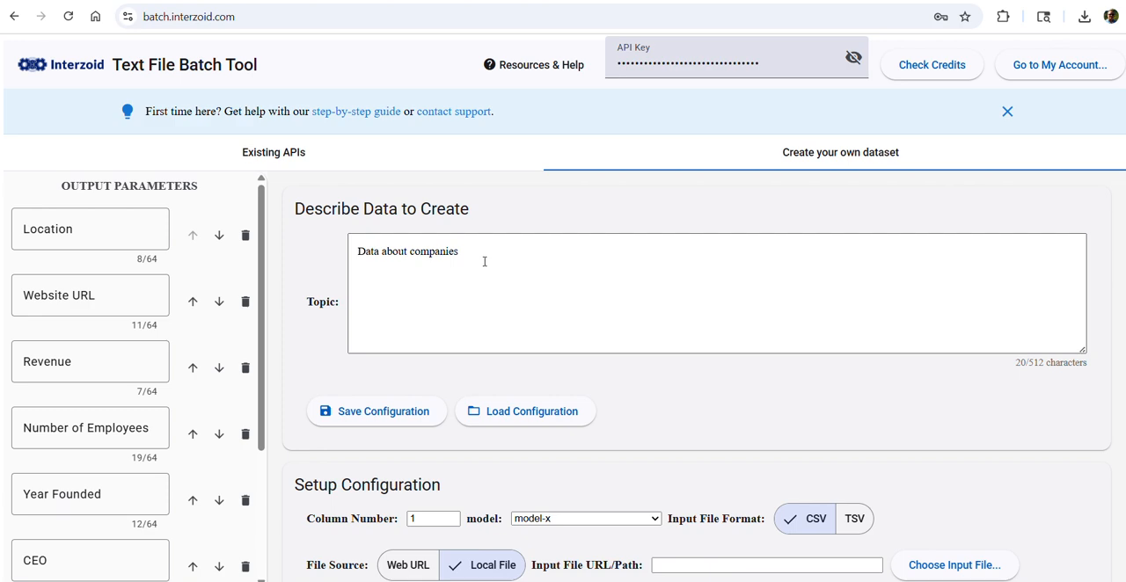
# Switch to Notepad, review the company names in australian-tech.csv and close the file
pyautogui.hotkey('alt', 'Tab')
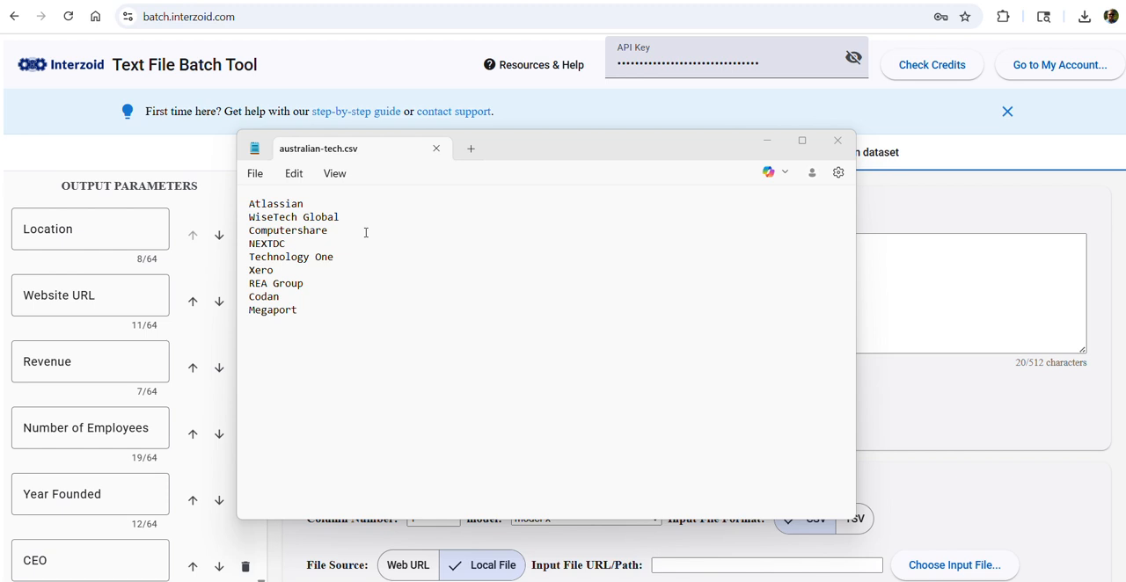
pyautogui.moveTo(370, 232); pyautogui.dragTo(374, 235)
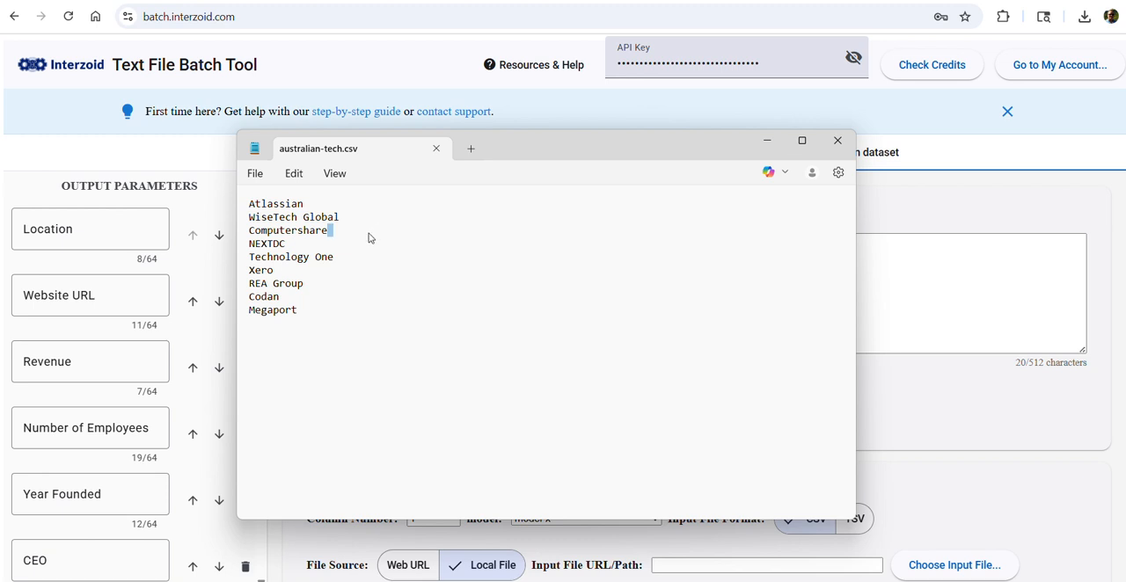
pyautogui.click(350, 221)
pyautogui.click(838, 141)
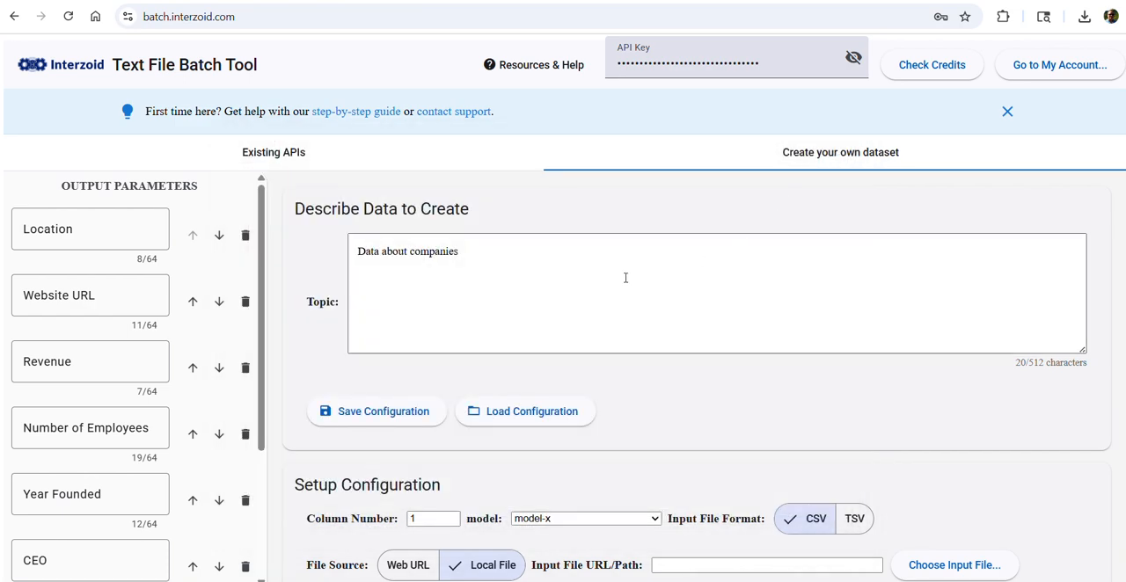
# Review the AI models offered in the setup configuration and select model-x
pyautogui.scroll(-3, 668, 278)
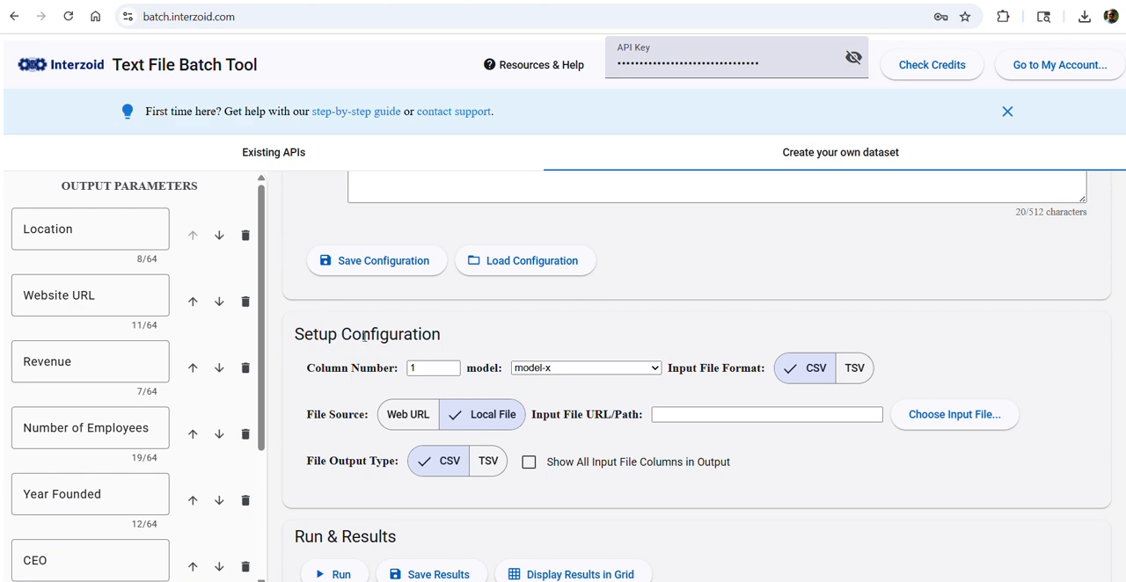
pyautogui.moveTo(349, 371)
pyautogui.click(640, 376)
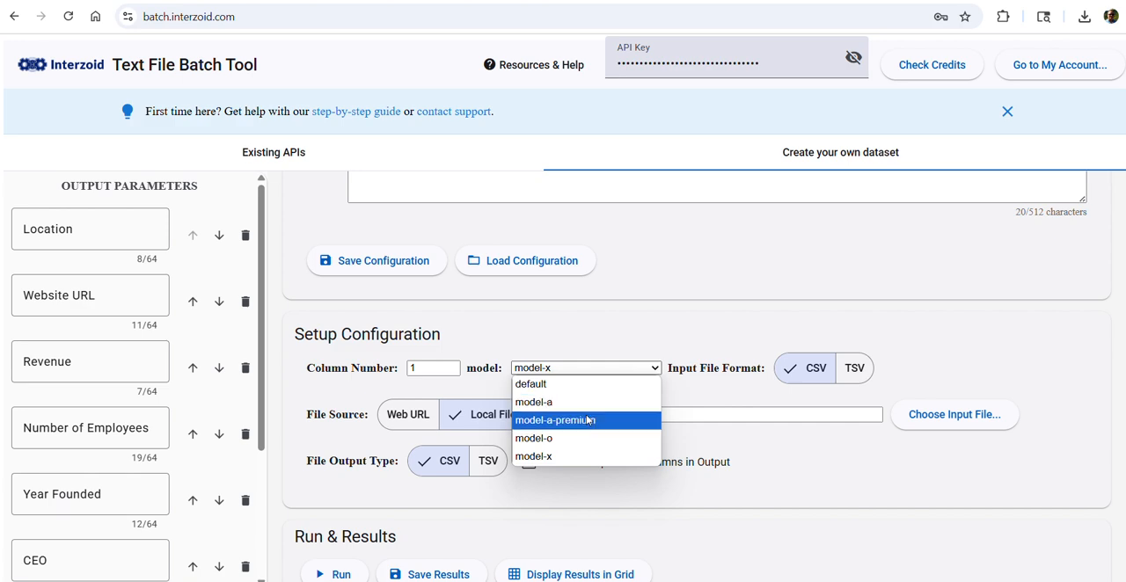
pyautogui.click(579, 456)
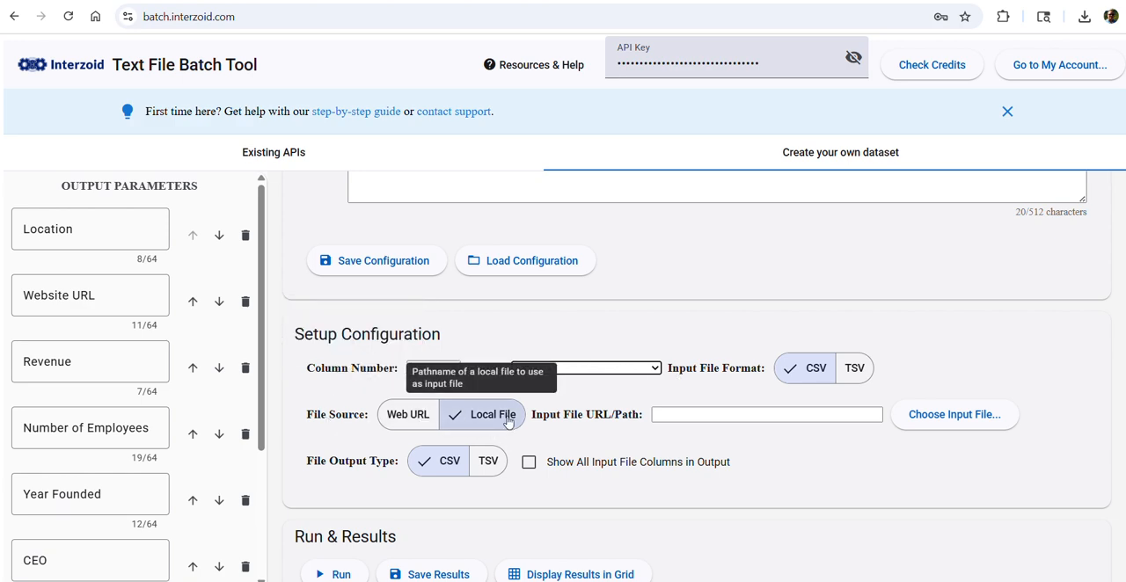
# Choose australian-tech.csv from the data folder as the local input file
pyautogui.click(946, 424)
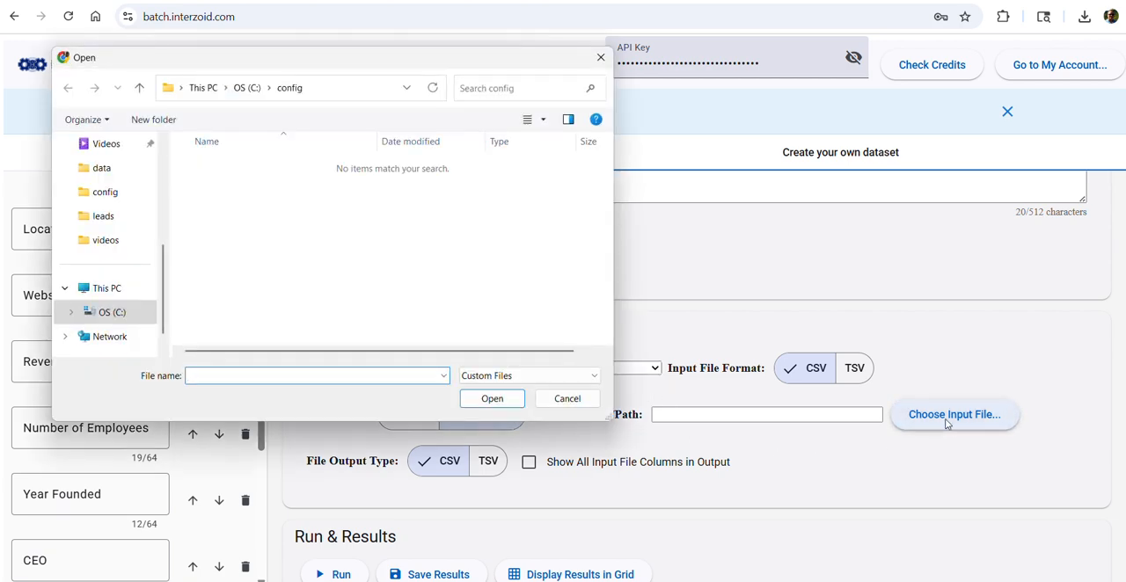
pyautogui.click(107, 174)
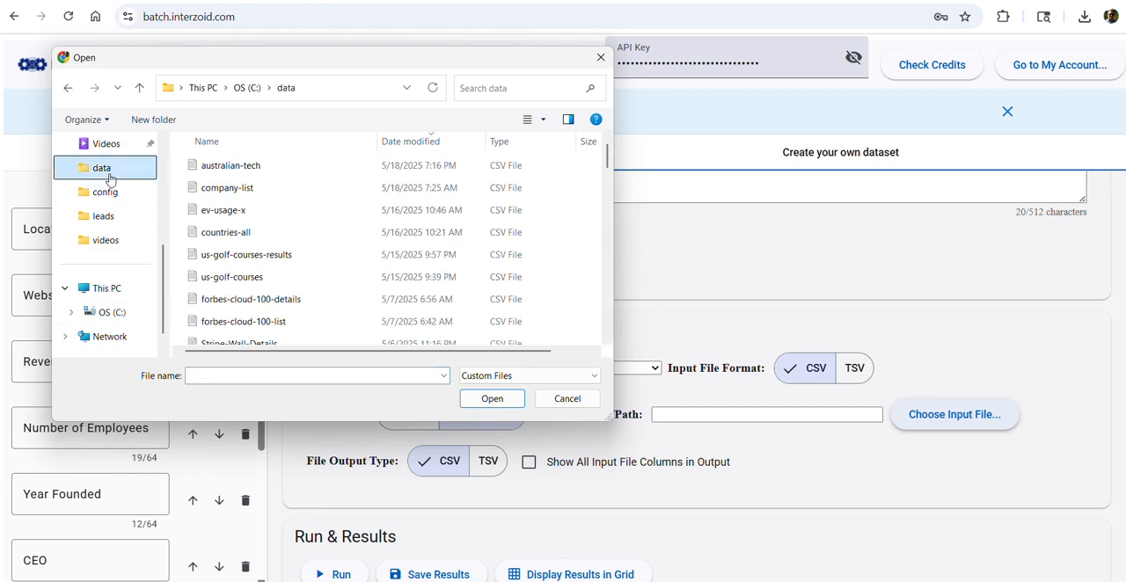
pyautogui.click(233, 175)
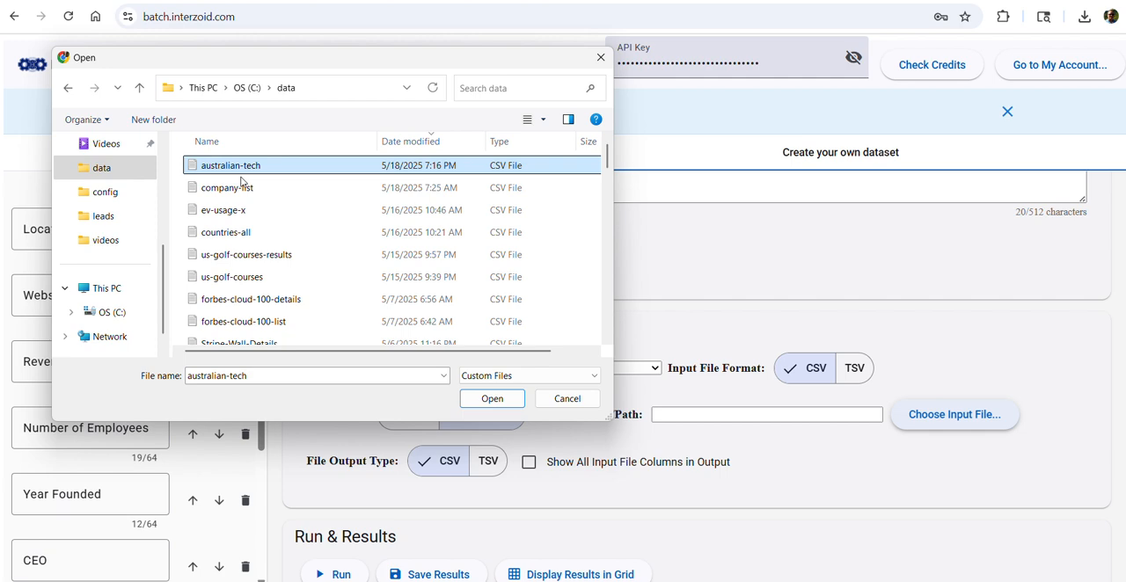
pyautogui.click(492, 400)
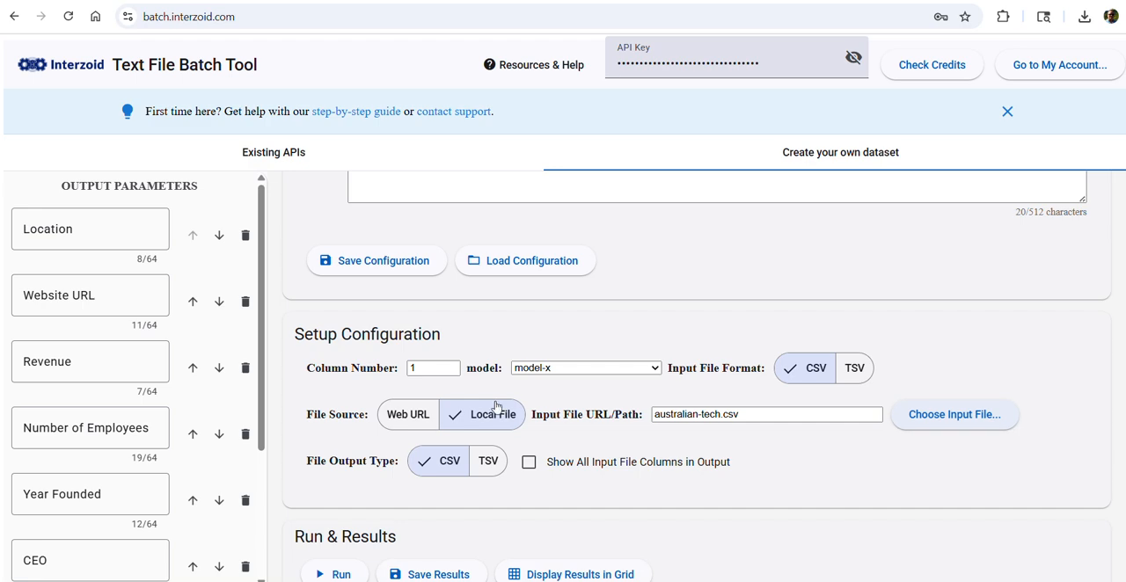
# Run the batch on the chosen input file to generate the company dataset
pyautogui.scroll(-1, 497, 406)
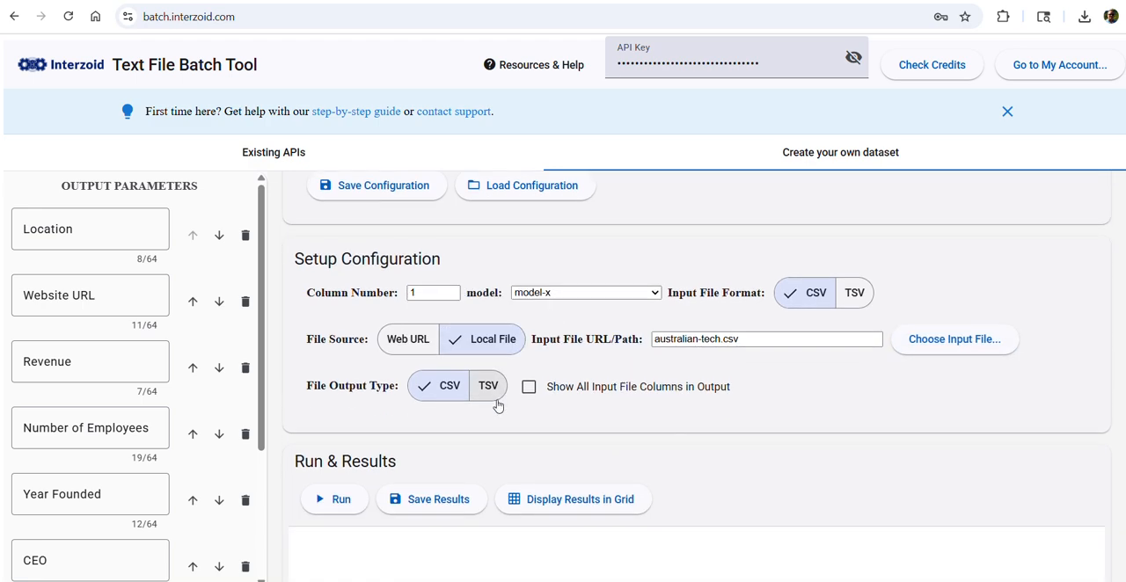
pyautogui.scroll(-1, 479, 387)
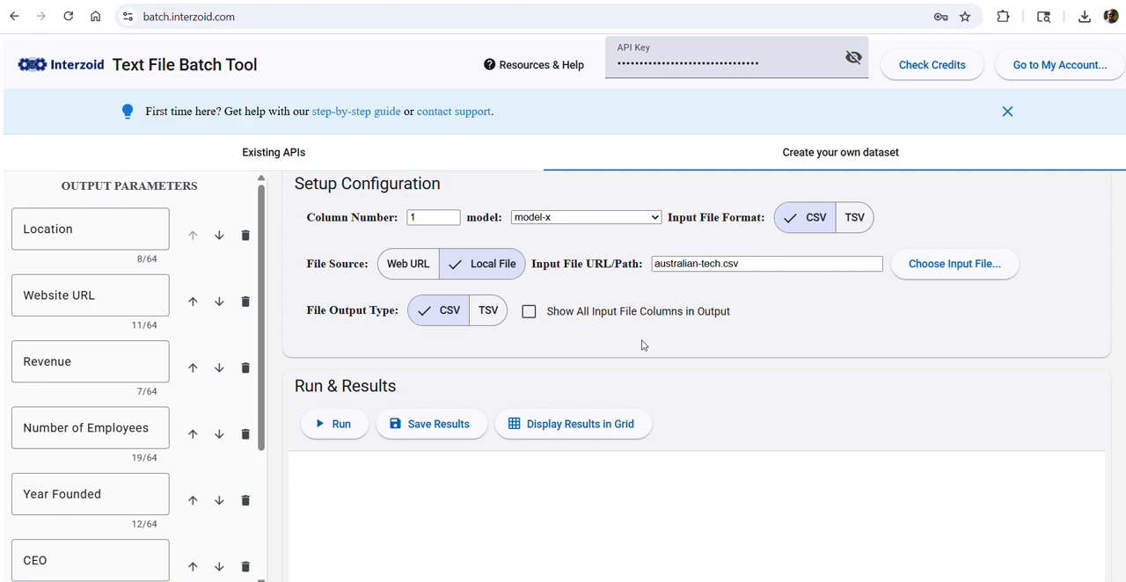
pyautogui.click(328, 429)
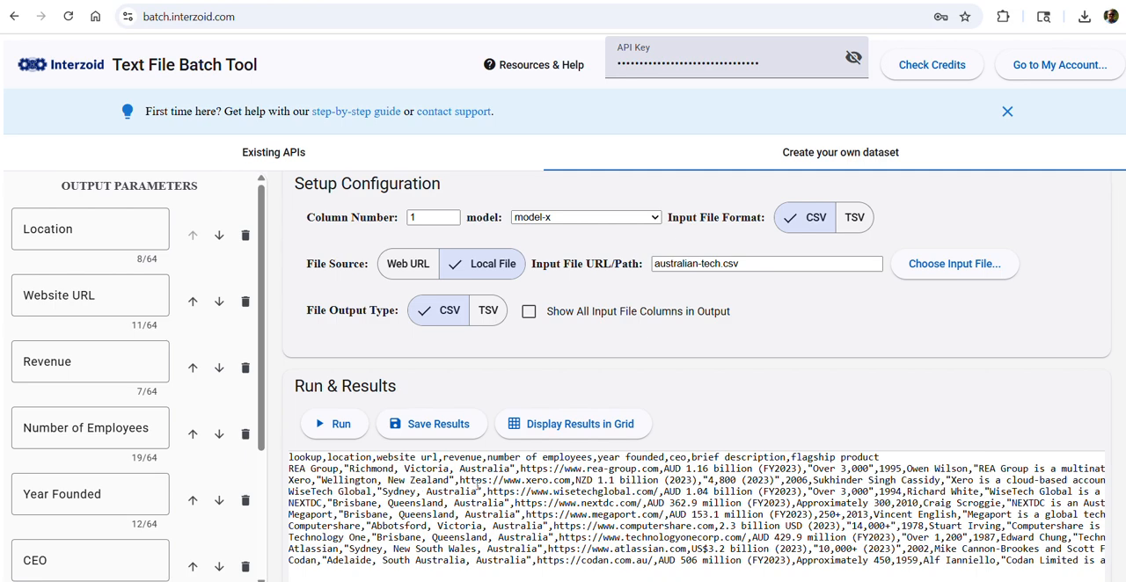
# Display the results in a grid, examine the generated details company by company, and close the grid
pyautogui.click(570, 428)
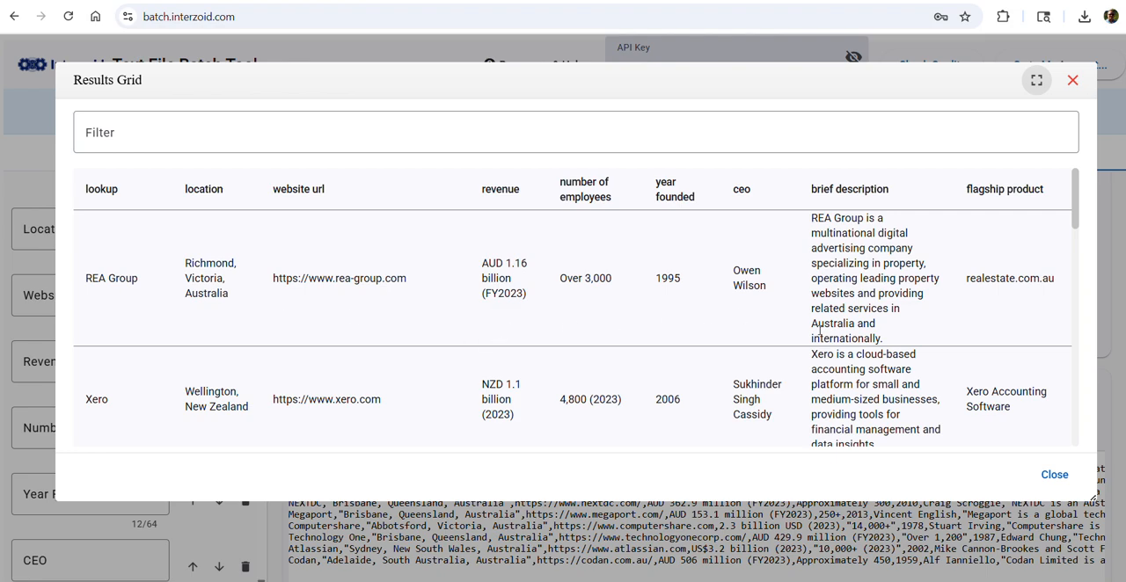
pyautogui.scroll(-3, 820, 331)
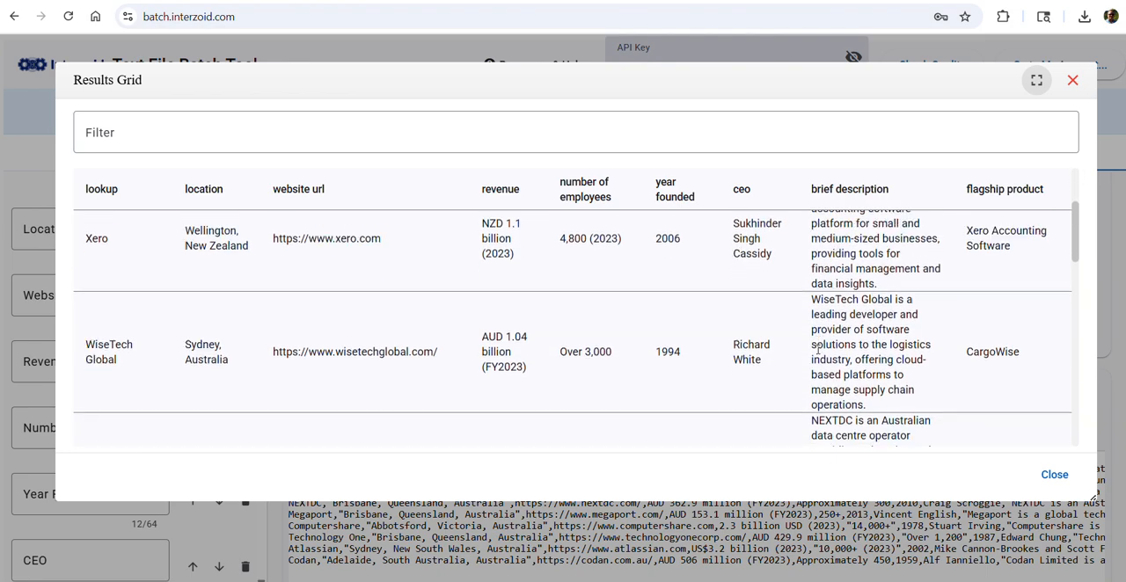
pyautogui.scroll(-1, 818, 351)
pyautogui.scroll(-2, 830, 346)
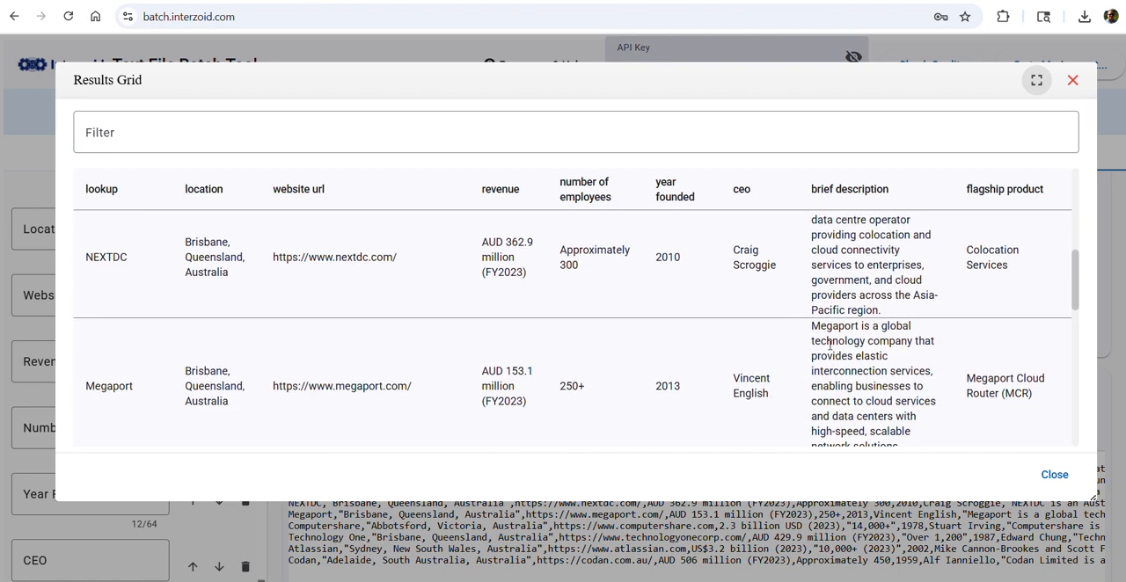
pyautogui.scroll(-5, 830, 346)
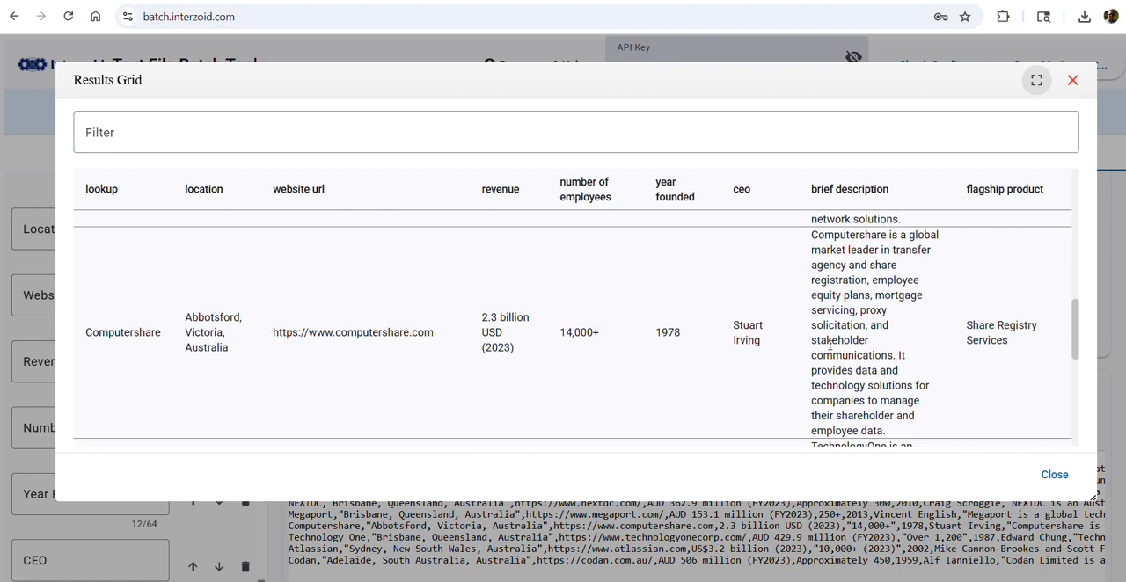
pyautogui.scroll(-3, 830, 346)
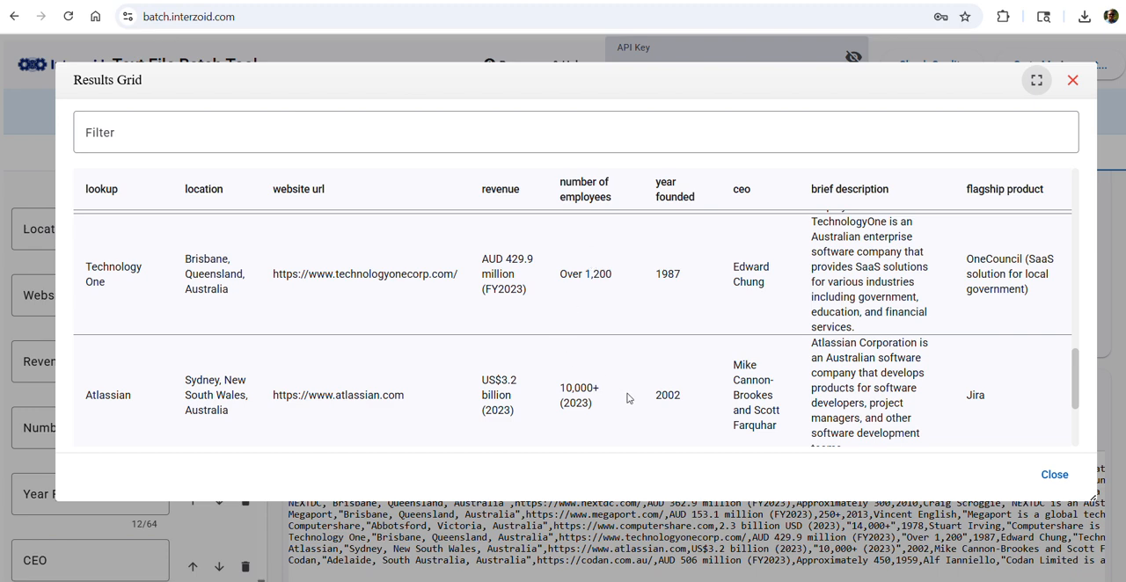
pyautogui.click(1052, 475)
# Check the help resources and examine the batch API call utilized for this run
pyautogui.scroll(-3, 601, 438)
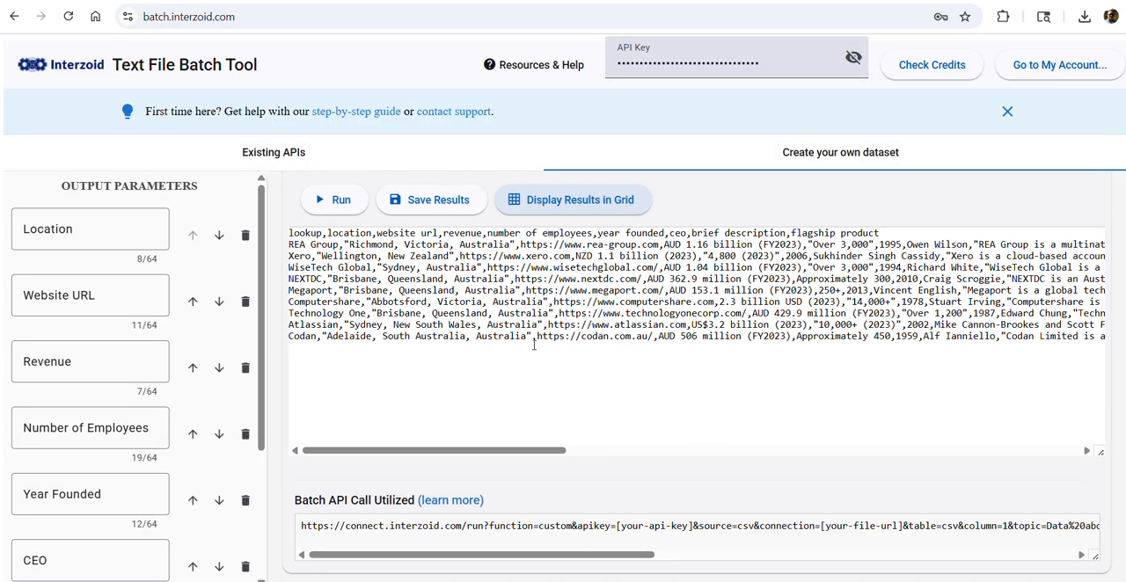
pyautogui.click(525, 67)
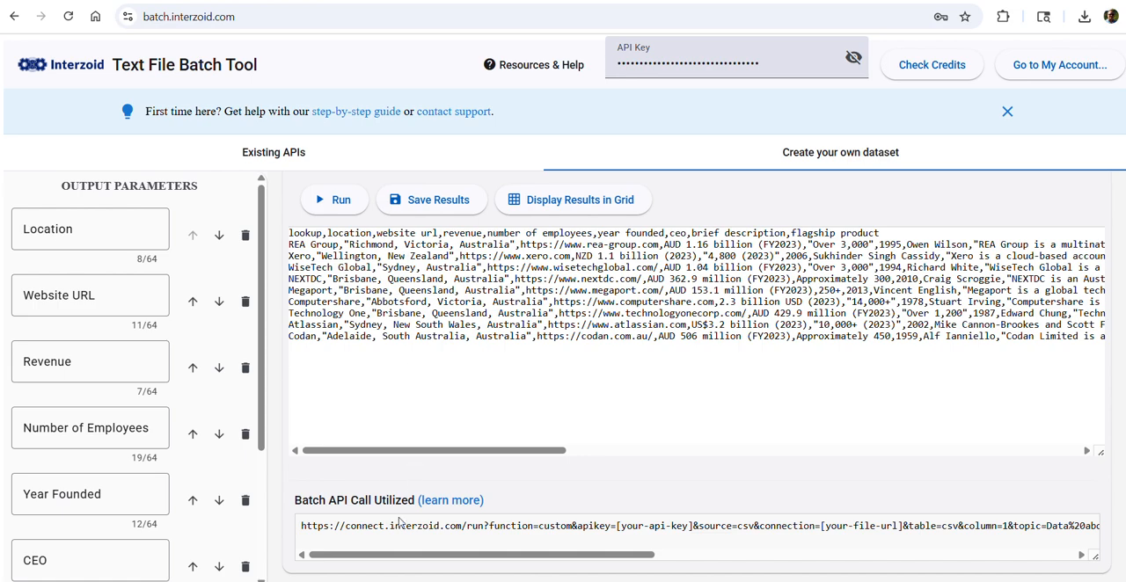
pyautogui.moveTo(390, 557)
pyautogui.mouseDown()
pyautogui.moveTo(696, 569)
pyautogui.moveTo(576, 552)
pyautogui.moveTo(370, 550)
pyautogui.mouseUp()
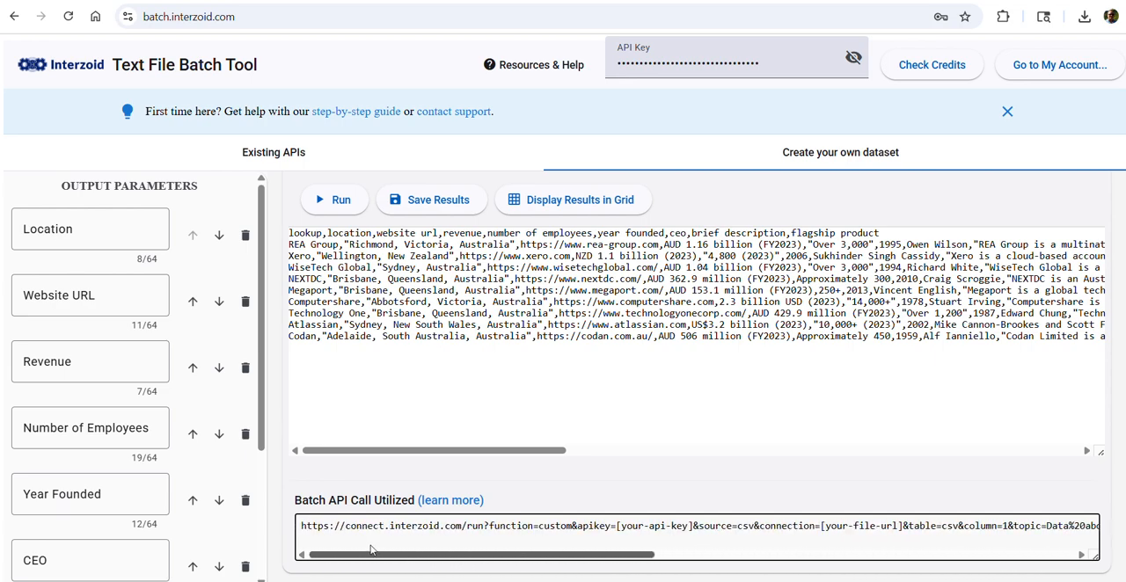